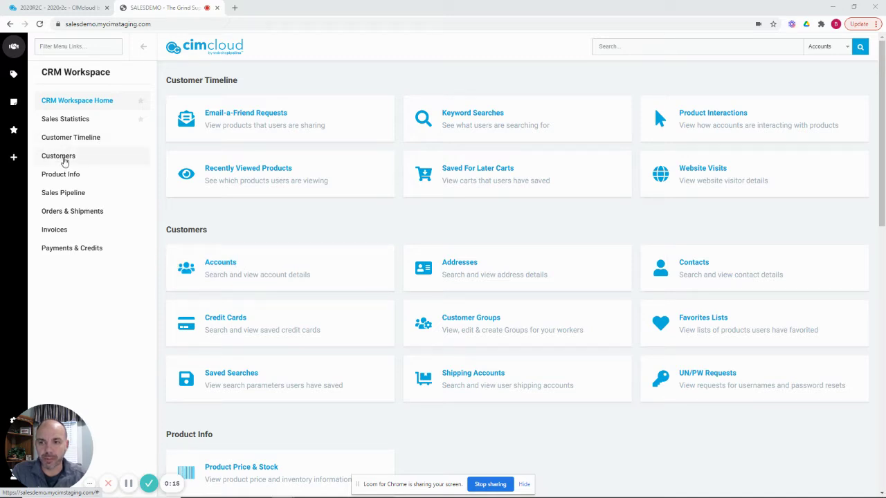
Open the customer accounts list and bring up the 1989 Distribution, Inc T1 account.
left_click(66, 159)
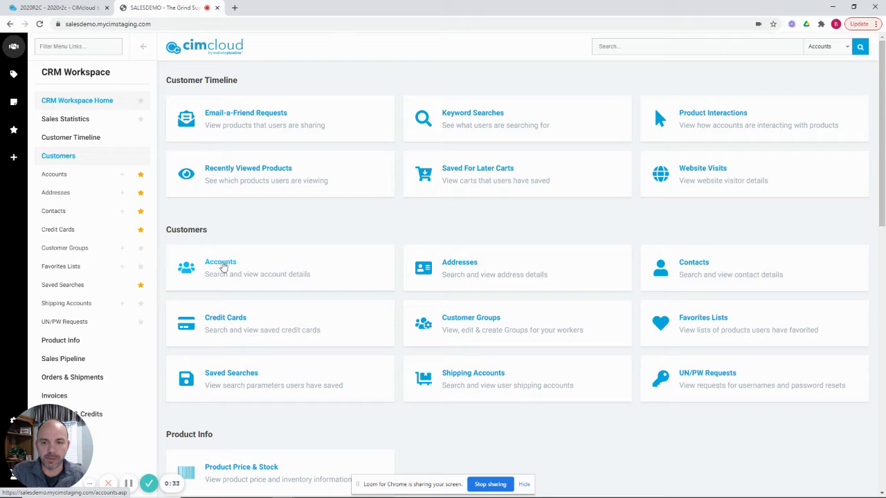
left_click(824, 50)
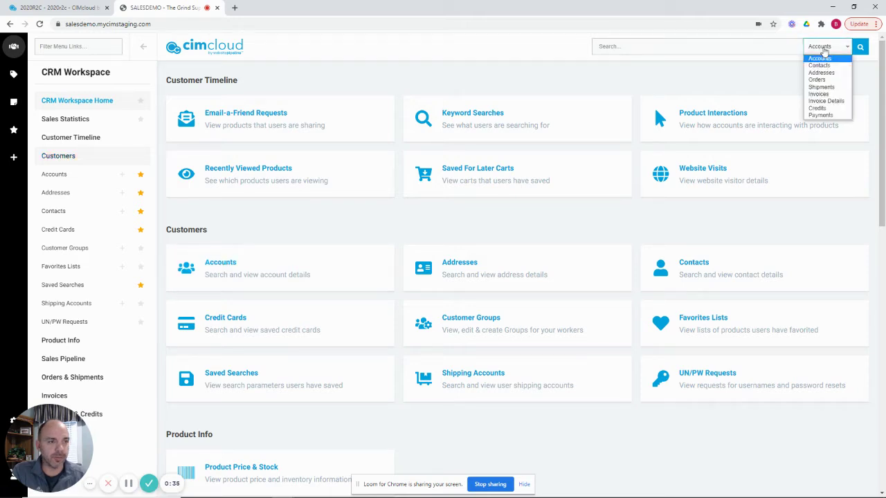
left_click(680, 49)
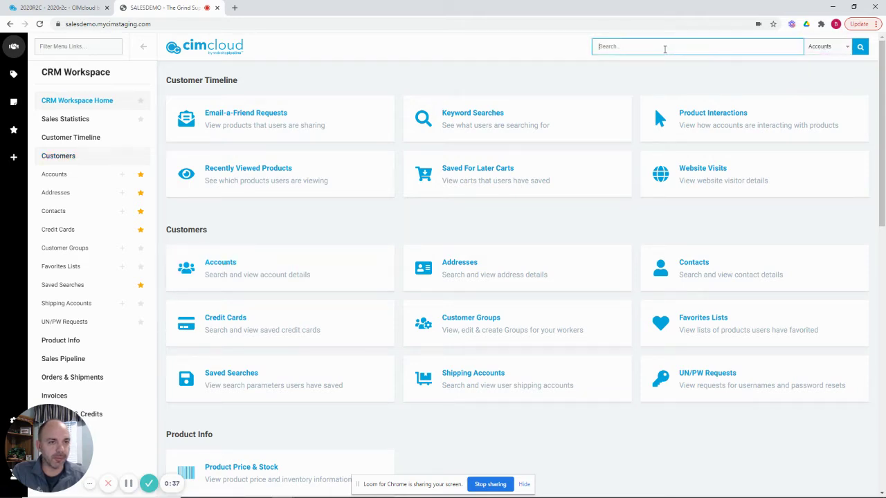
left_click(223, 264)
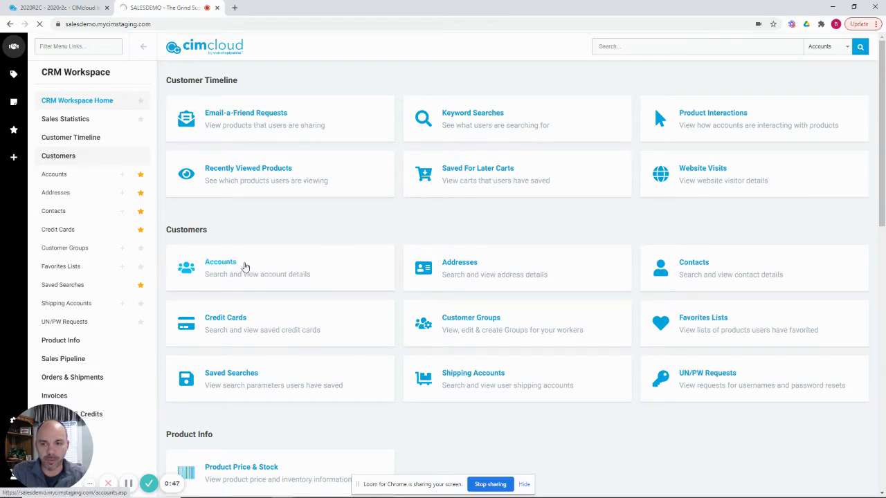
left_click(244, 267)
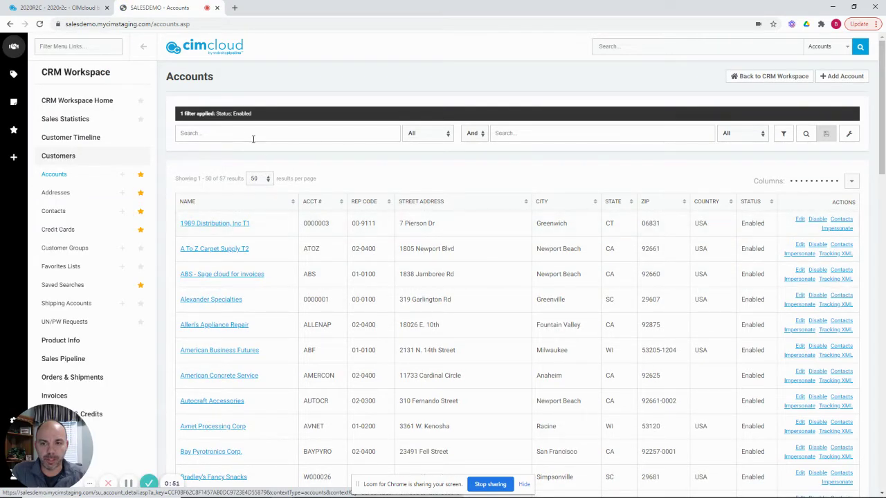
left_click(229, 228)
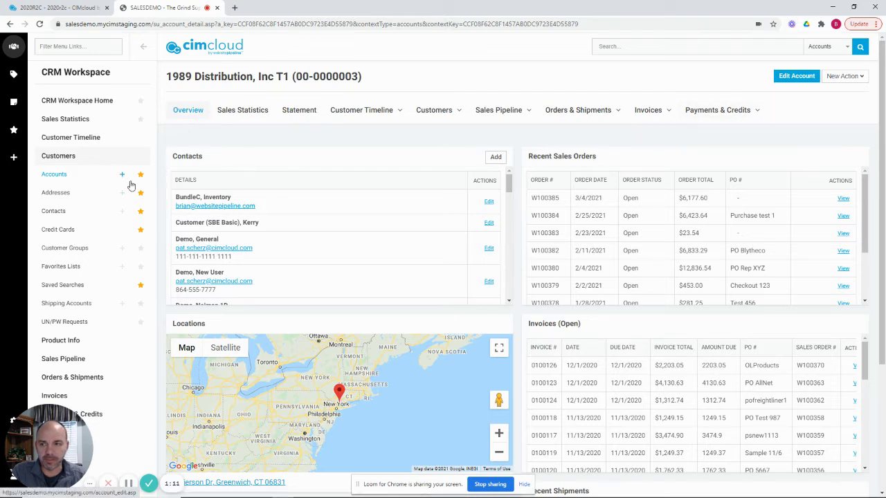
Collapse the workspace's Customers links, expand its Sales Pipeline links, and view the account's sales statistics.
left_click(70, 158)
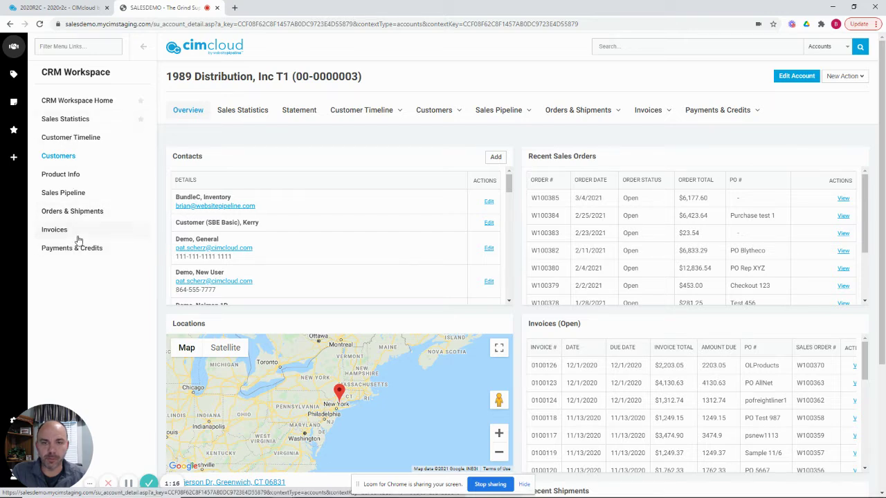
left_click(64, 195)
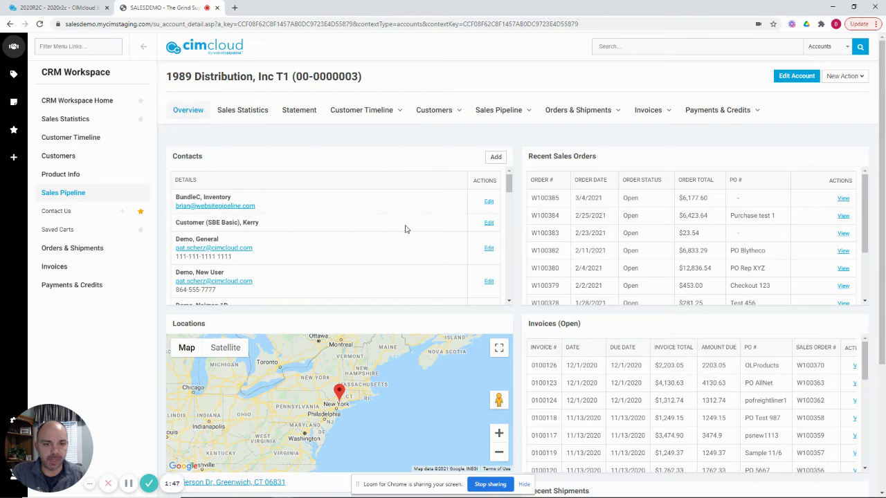
left_click(242, 113)
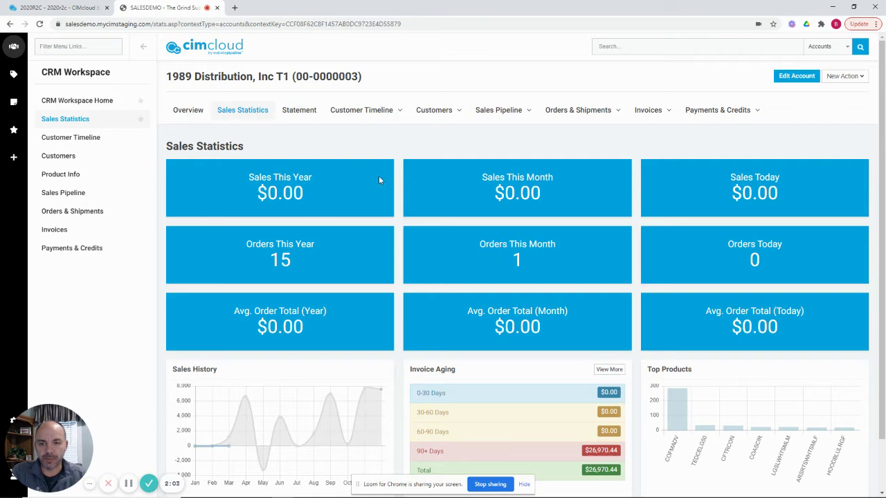
Open the account statement and view the details of the open sales order dated 5/4/2020.
left_click(301, 115)
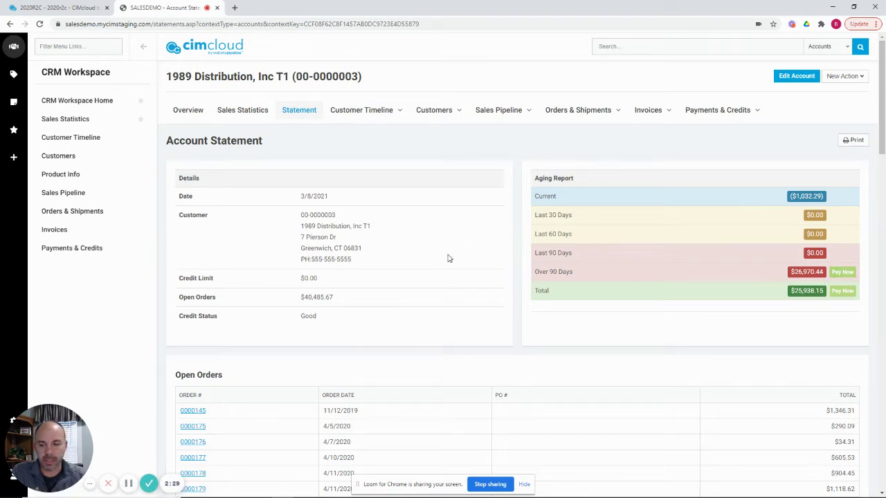
scroll(448, 261, "down", 3)
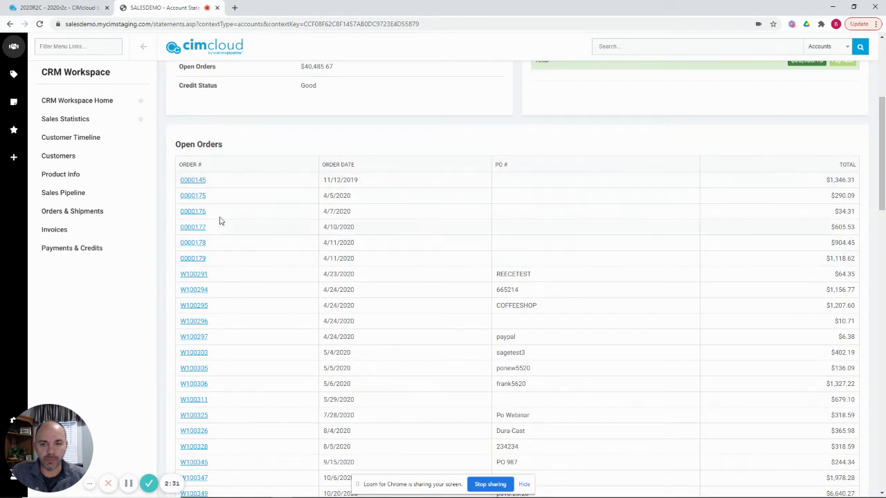
scroll(220, 221, "down", 2)
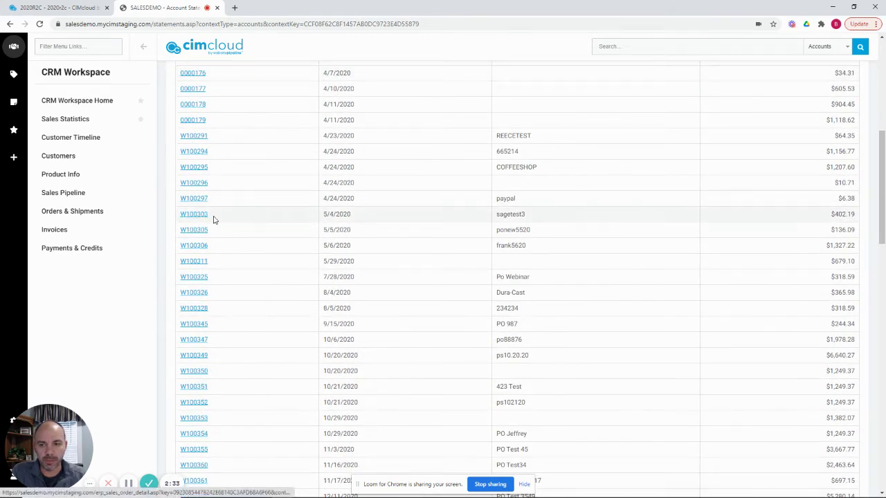
left_click(208, 216)
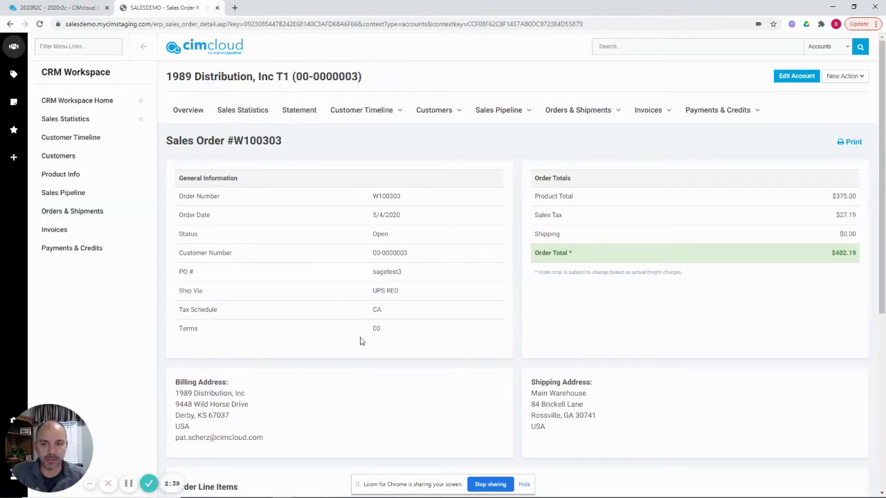
scroll(360, 342, "down", 4)
scroll(366, 343, "up", 4)
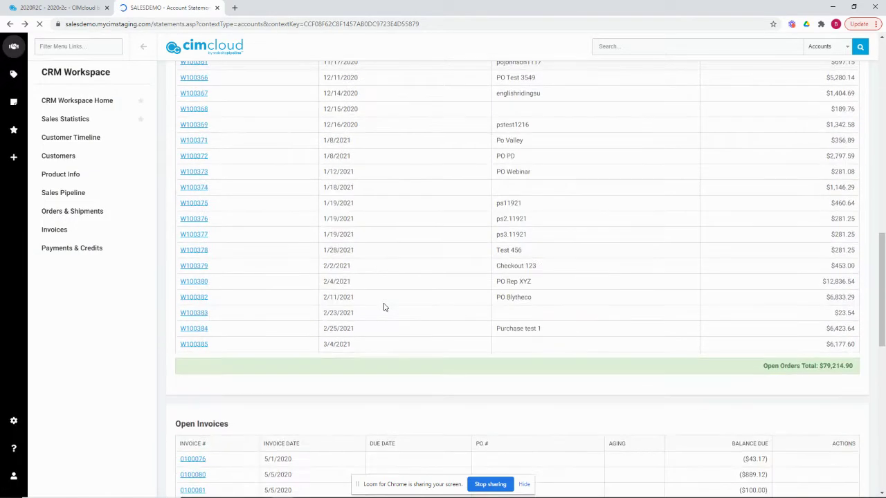
Review the open invoices and adjustments on the account statement.
scroll(385, 307, "down", 3)
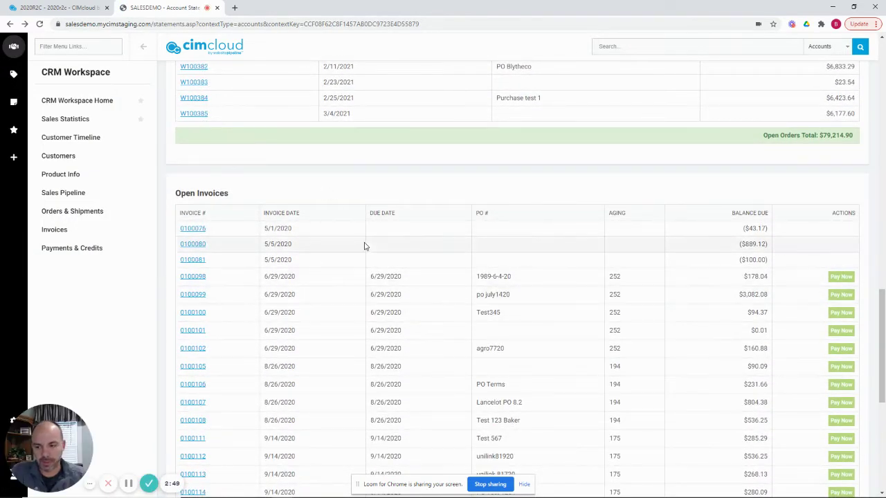
scroll(332, 208, "down", 2)
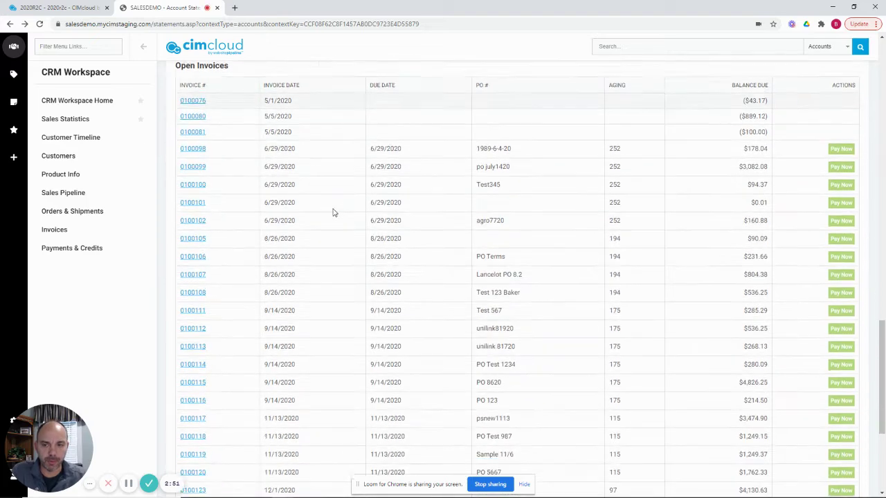
scroll(378, 222, "down", 3)
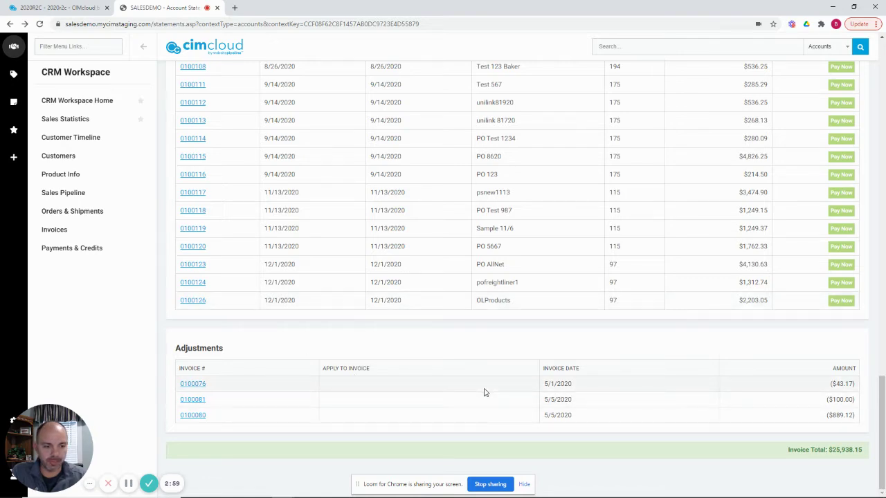
scroll(484, 392, "up", 20)
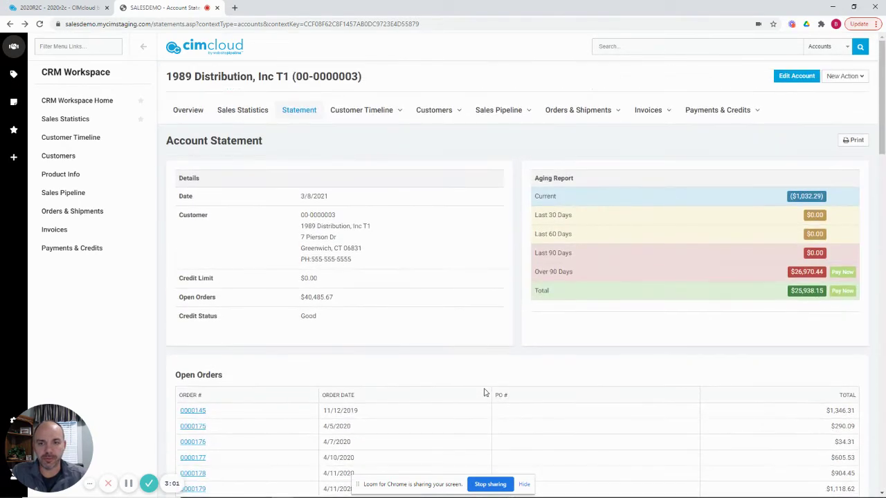
Review the account's email-a-friend requests and keyword searches in its customer timeline, highlighting the latest cofmadv search.
left_click(352, 113)
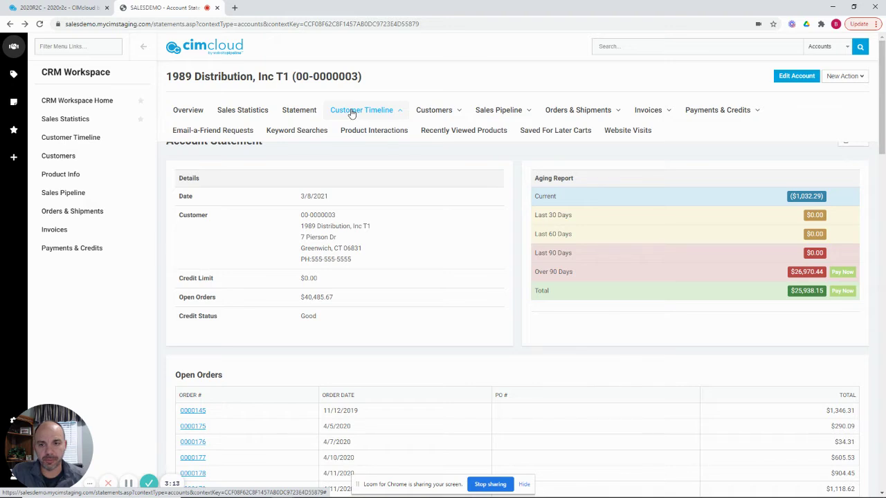
left_click(239, 131)
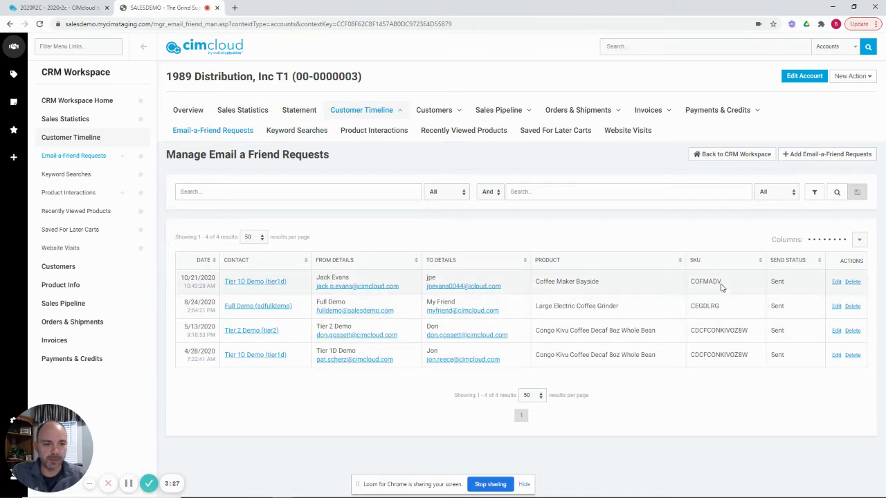
left_click(294, 132)
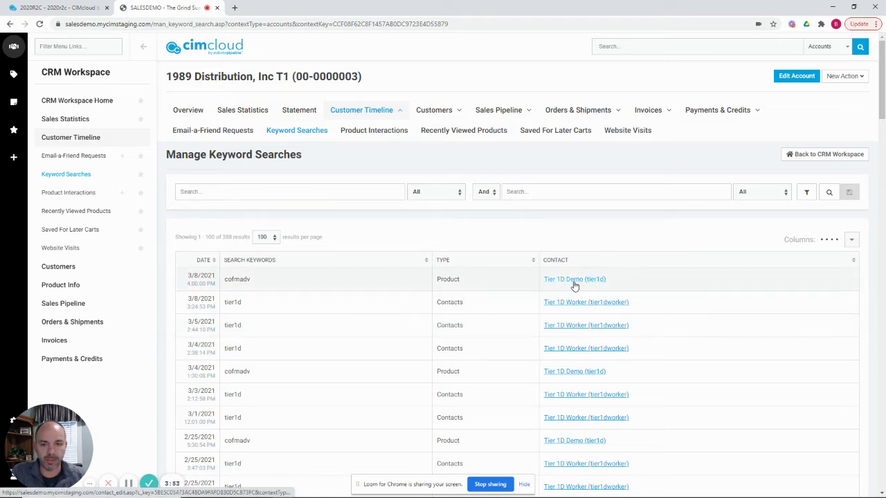
left_click_drag(251, 283, 212, 277)
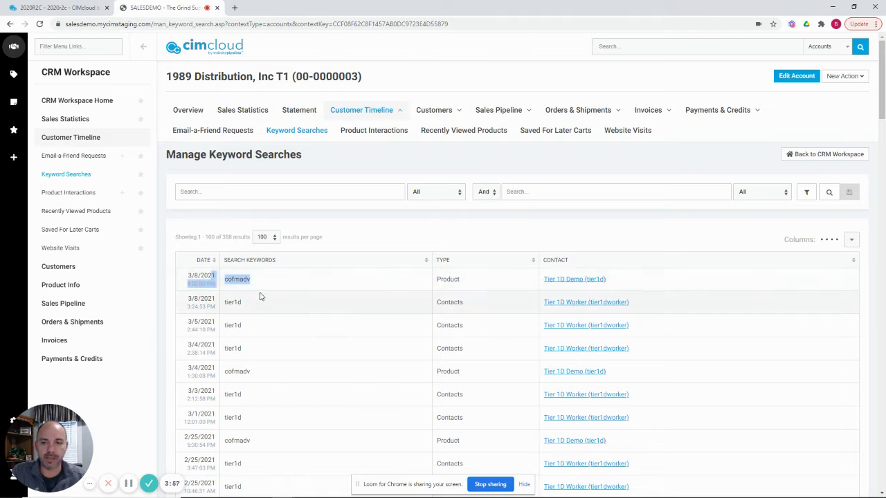
View the account's product interactions, recently viewed products and saved-for-later carts.
left_click(384, 131)
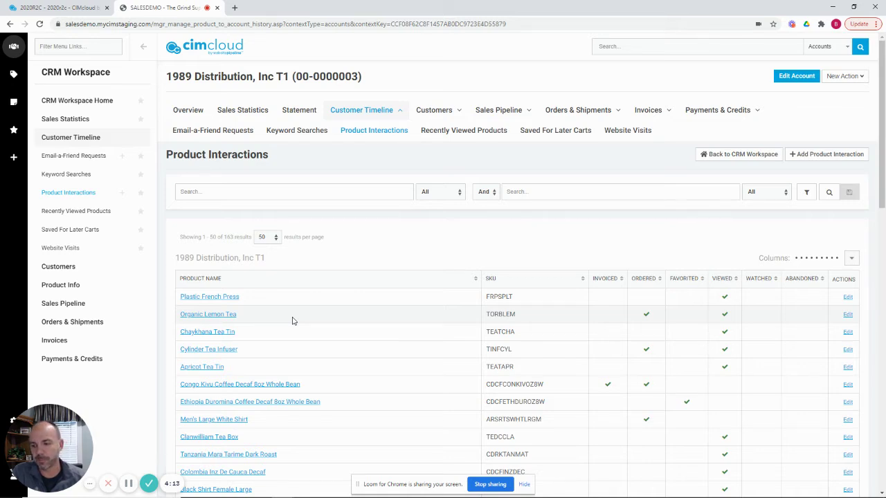
left_click(471, 130)
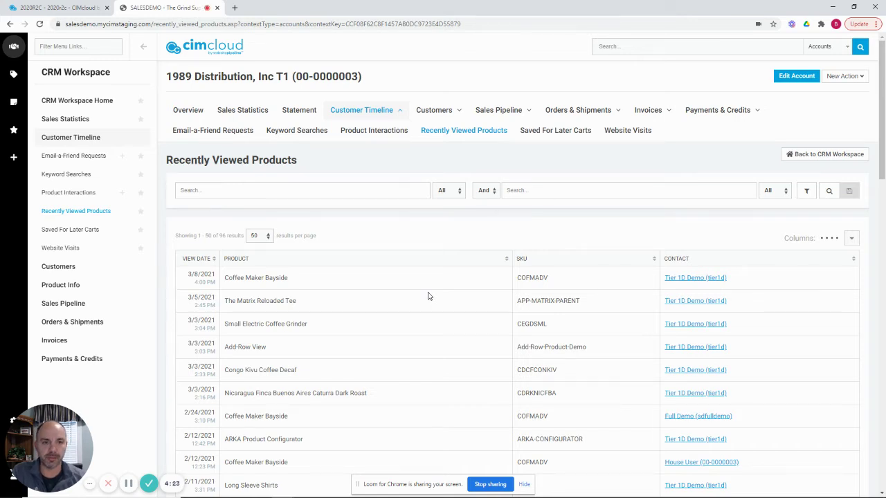
left_click(573, 134)
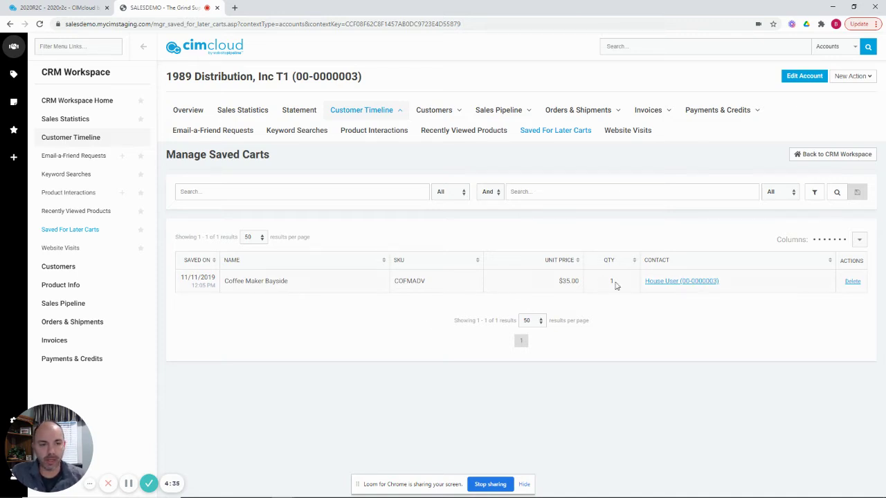
Examine the account's website visits, including visit dates, contacts, impersonation and activity counts.
left_click(614, 131)
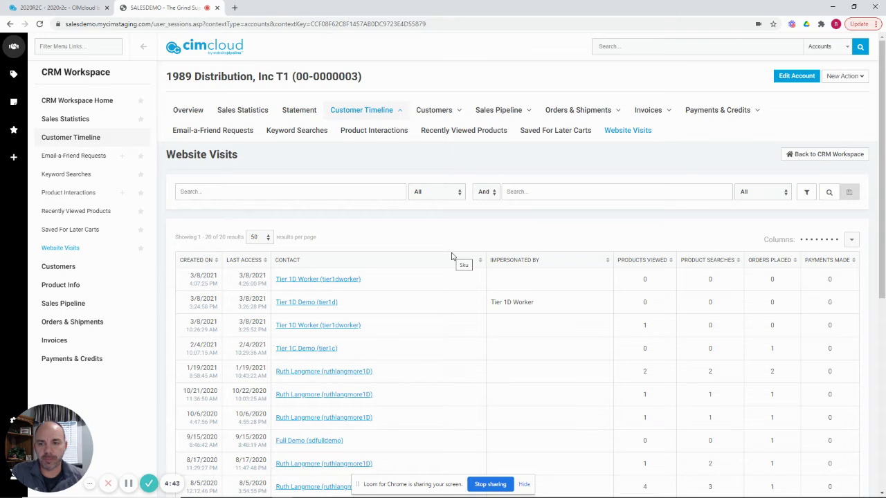
scroll(410, 285, "down", 2)
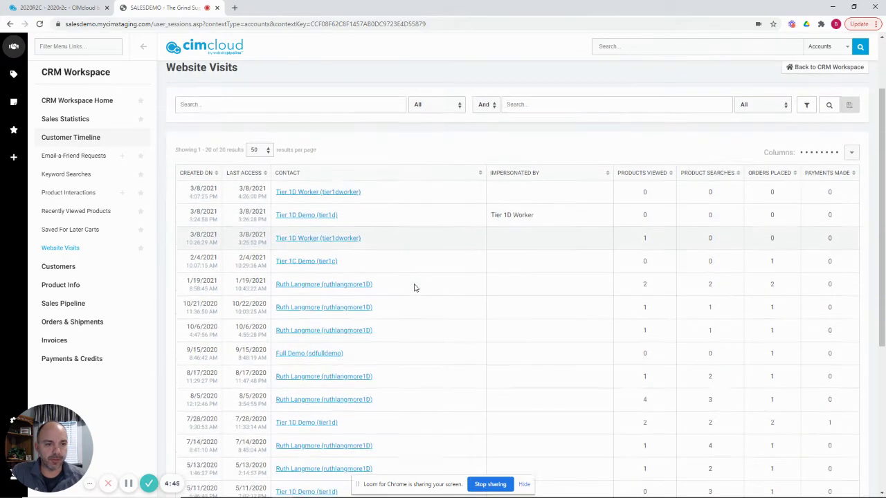
scroll(443, 259, "down", 1)
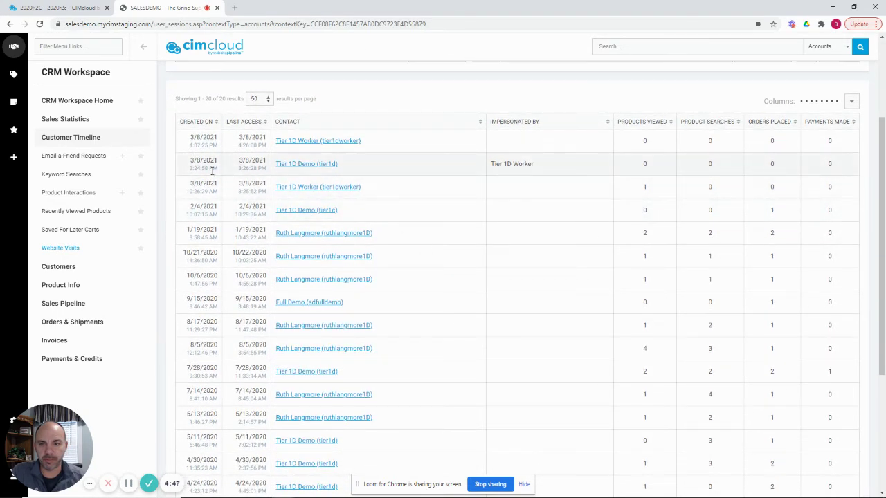
scroll(425, 287, "up", 3)
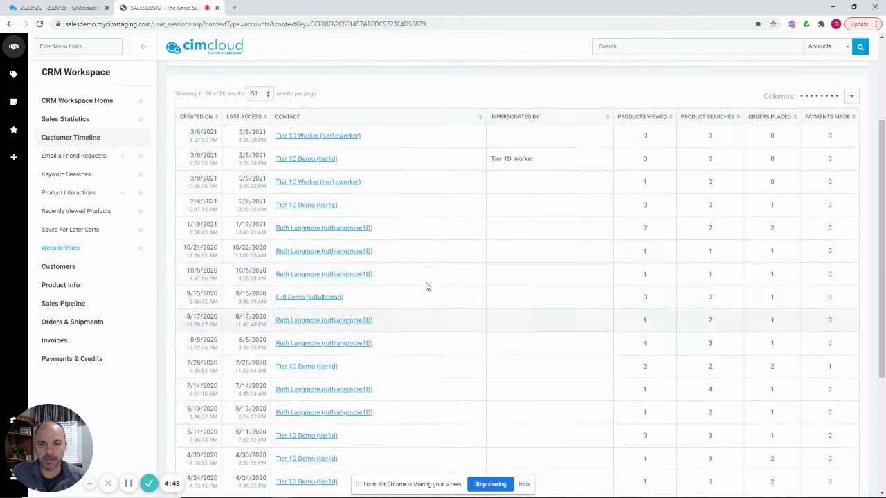
scroll(425, 286, "up", 1)
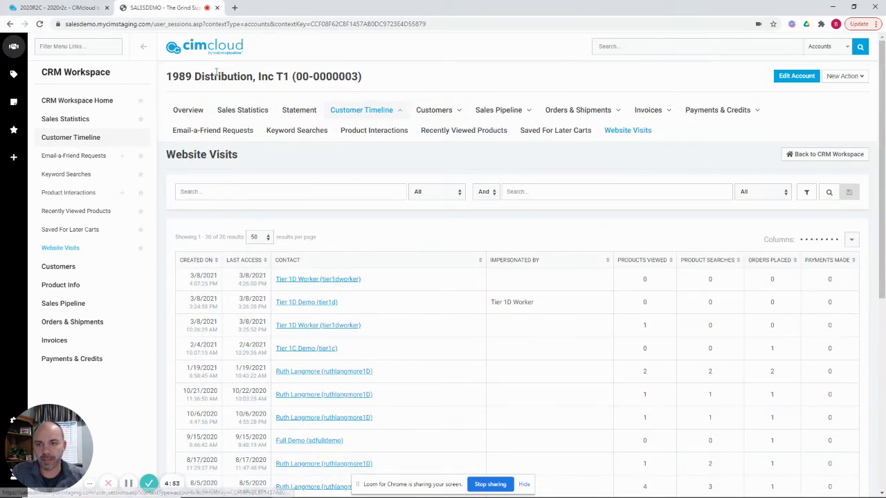
Review the addresses and contacts recorded for the account among its customer records.
left_click(436, 113)
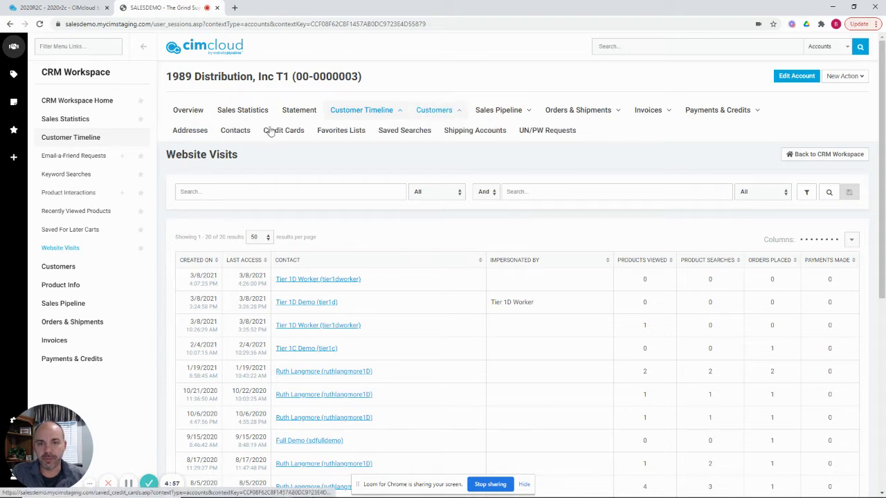
left_click(194, 135)
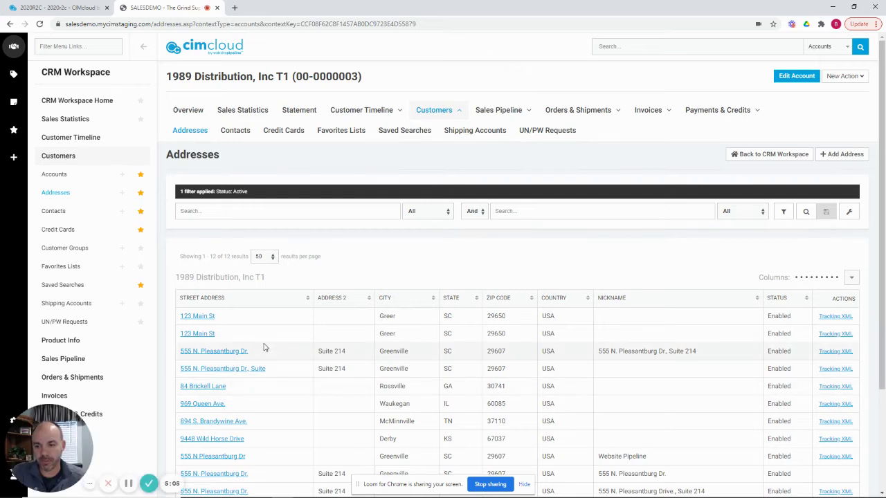
scroll(264, 347, "down", 1)
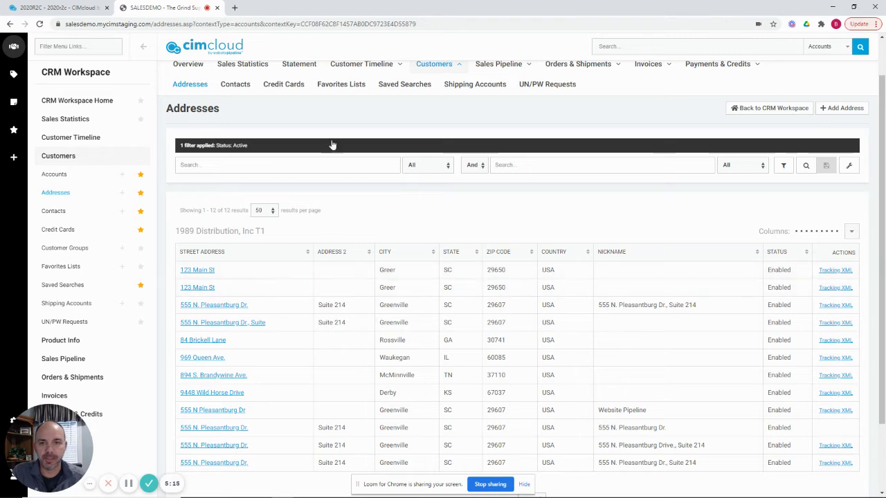
left_click(237, 85)
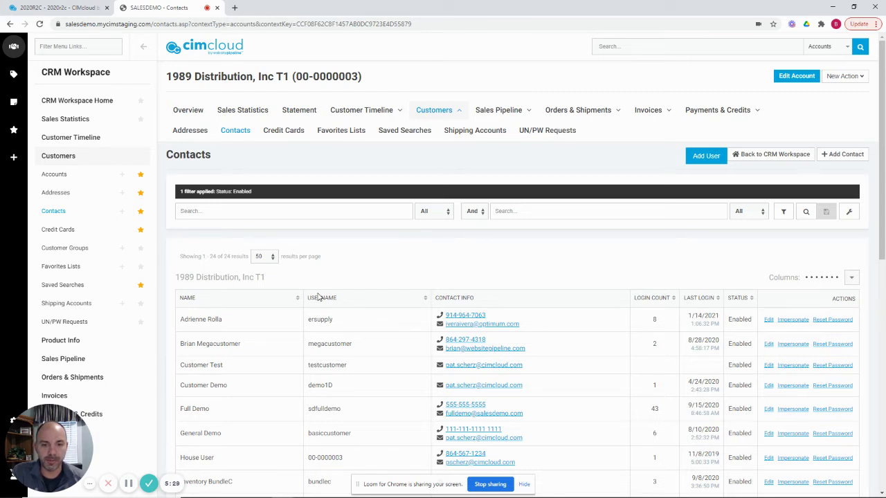
scroll(372, 288, "down", 1)
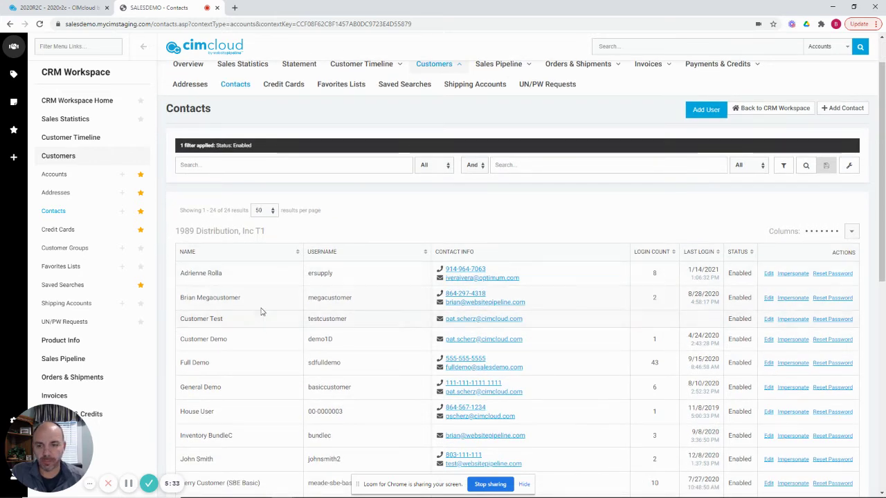
Examine the account's full contact list, including usernames, contact info, login counts and last logins.
scroll(272, 297, "down", 4)
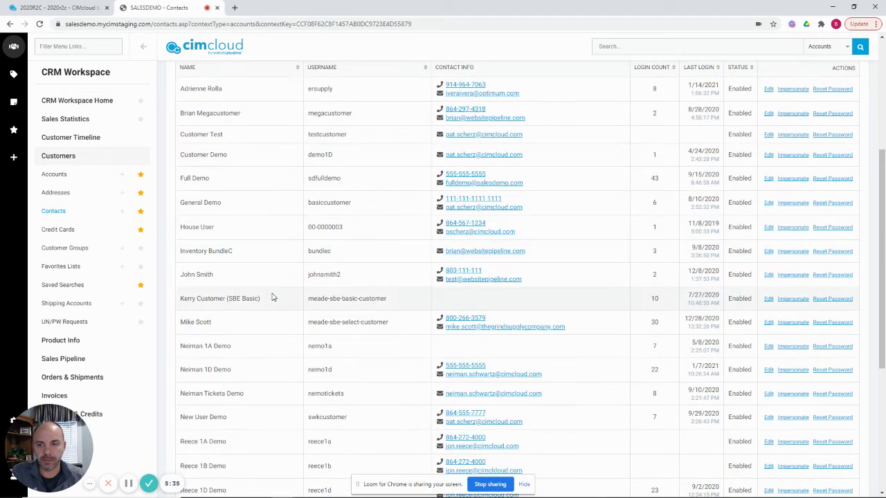
scroll(272, 297, "up", 2)
scroll(270, 293, "down", 3)
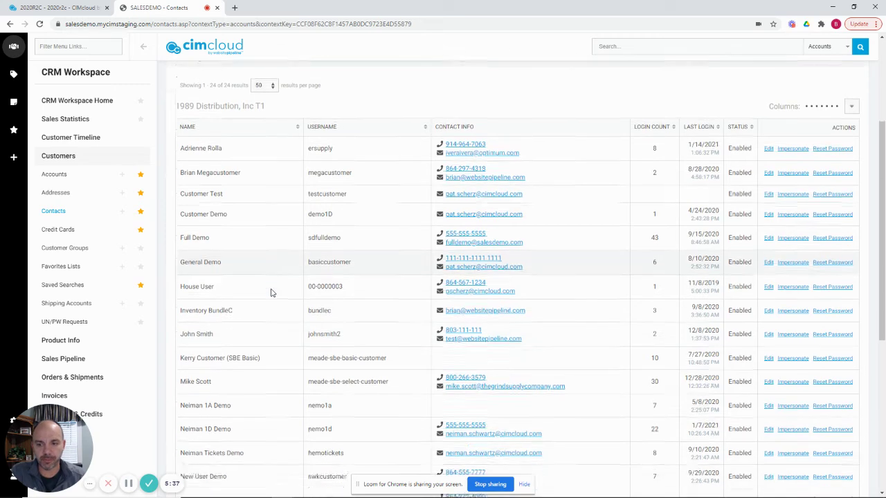
scroll(270, 291, "up", 6)
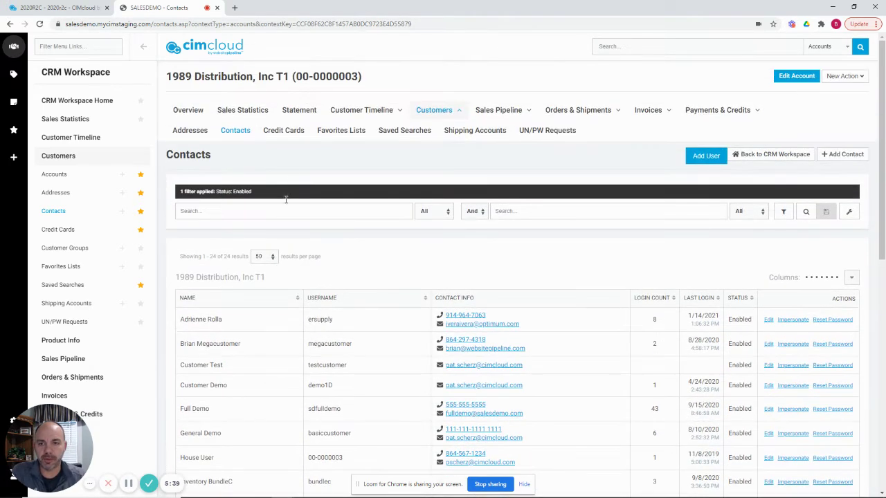
Review the account's remaining customer records, from credit cards and favorites lists through saved searches and shipping accounts to UN/PW requests.
left_click(288, 131)
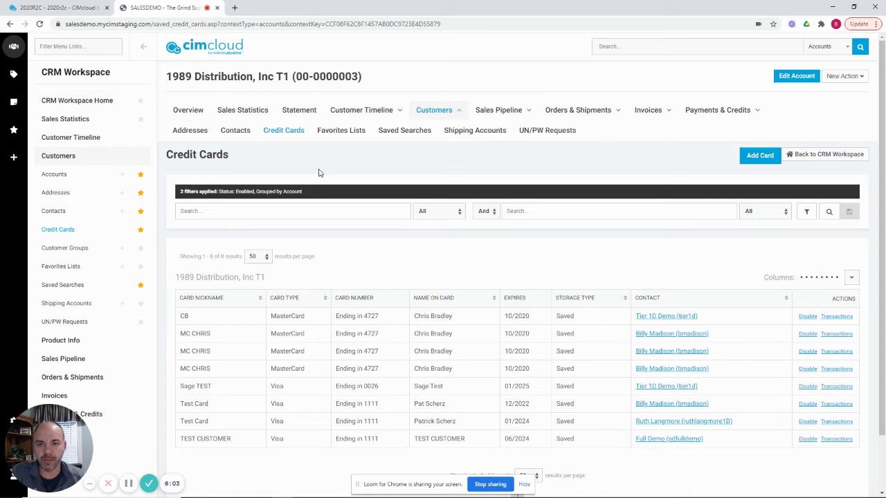
left_click(350, 135)
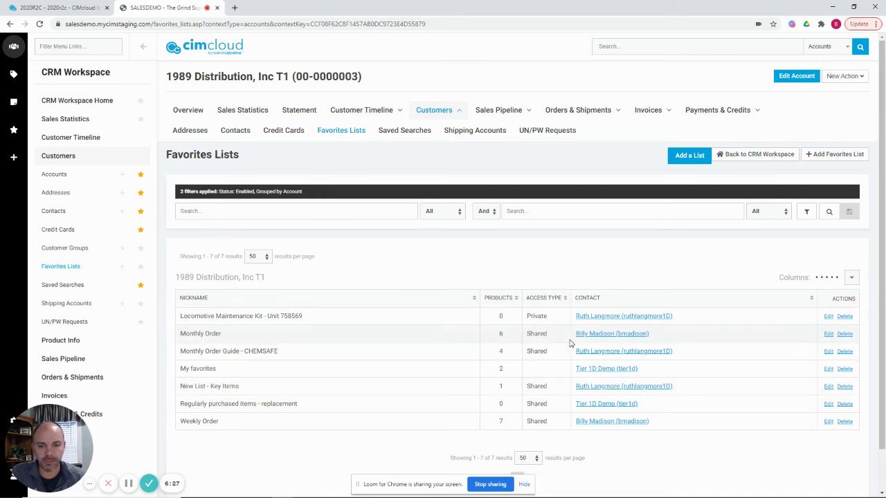
left_click(407, 136)
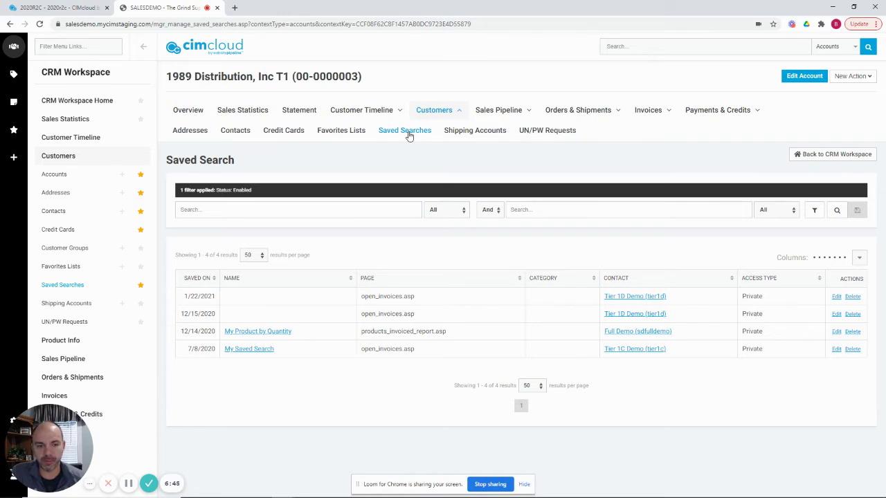
left_click(488, 132)
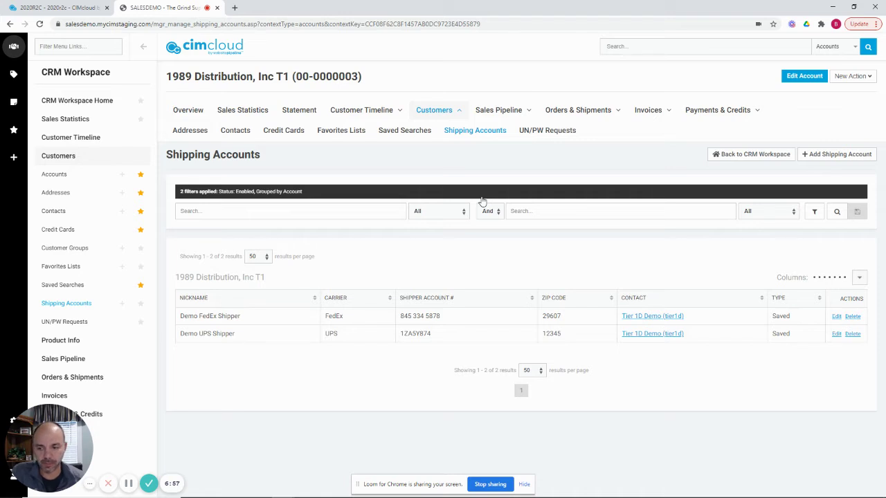
left_click(546, 132)
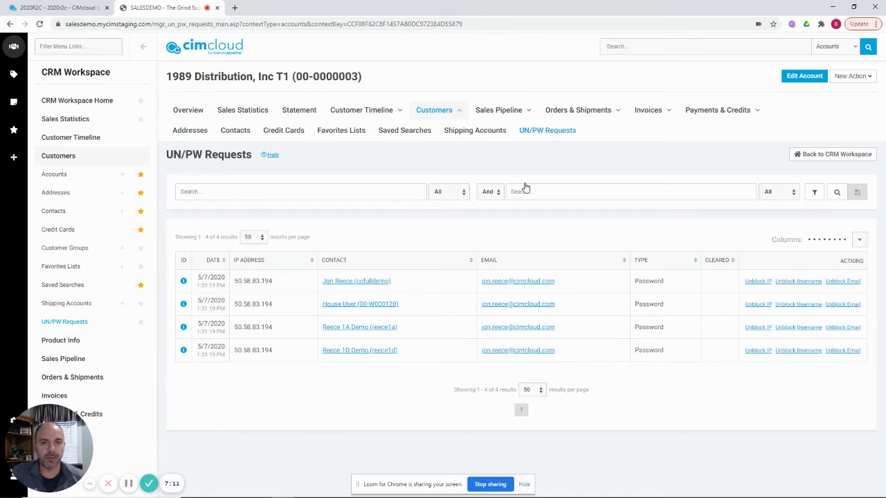
Review the account's contact submissions and saved carts in its sales pipeline.
mouse_move(504, 116)
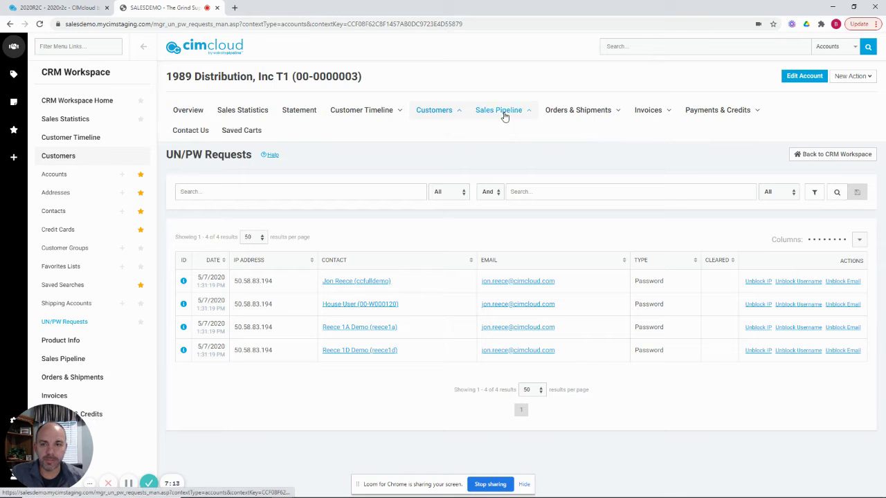
left_click(197, 133)
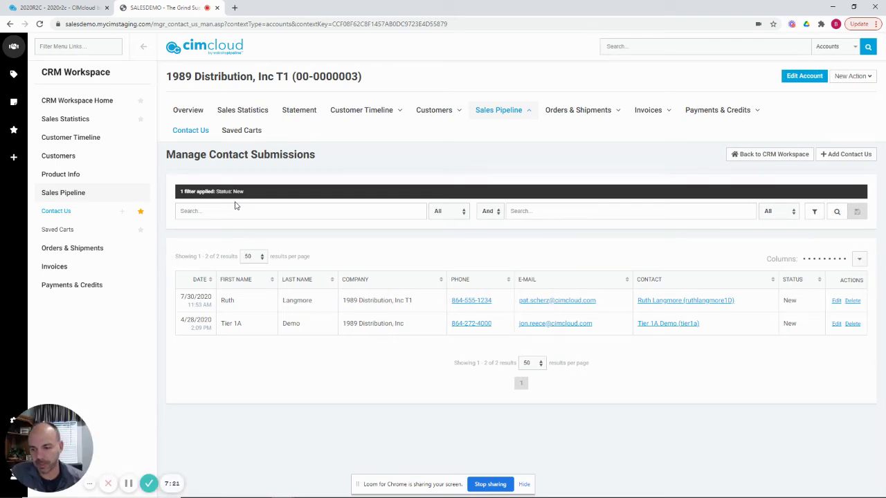
left_click(242, 131)
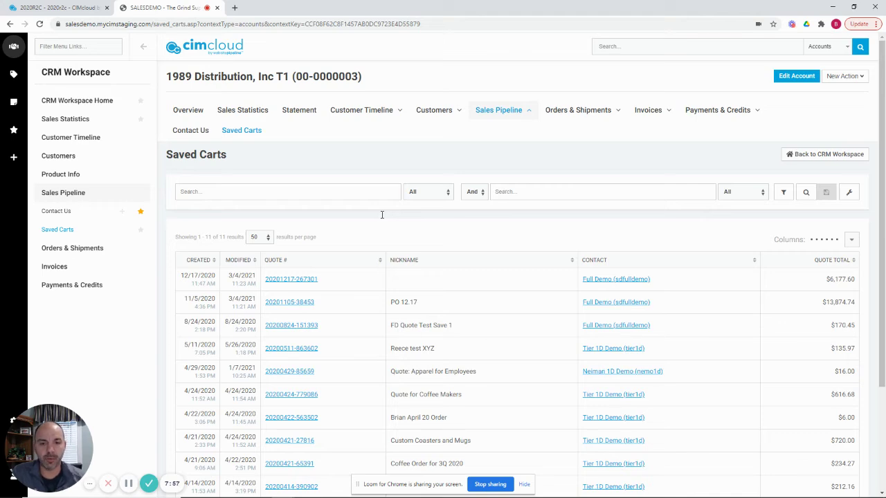
scroll(419, 308, "down", 1)
scroll(443, 236, "up", 1)
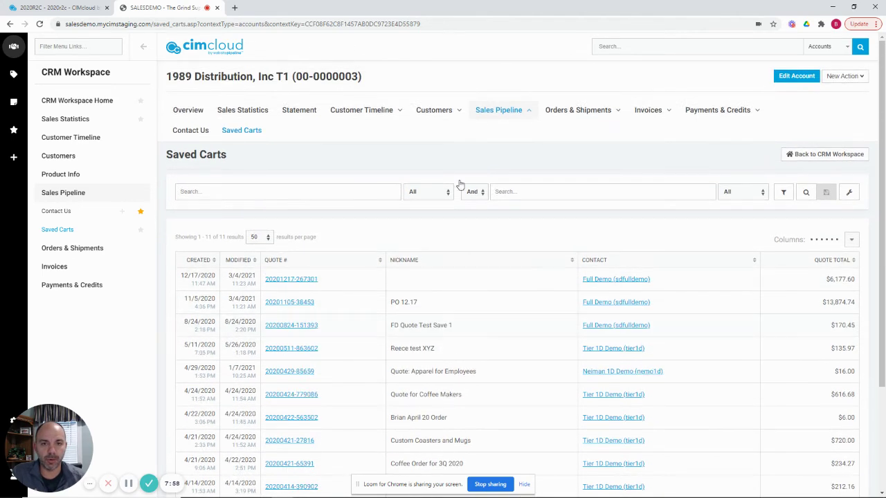
View the account's backorders and online orders among its orders and shipments.
left_click(561, 112)
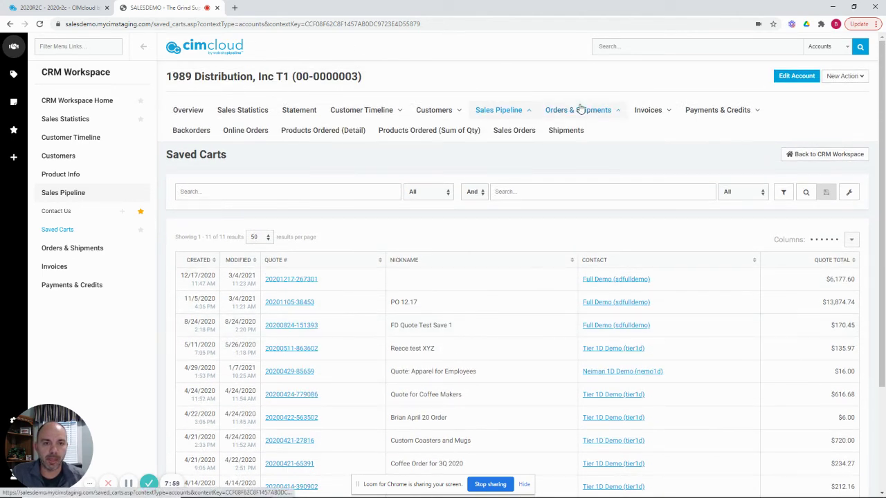
left_click(192, 133)
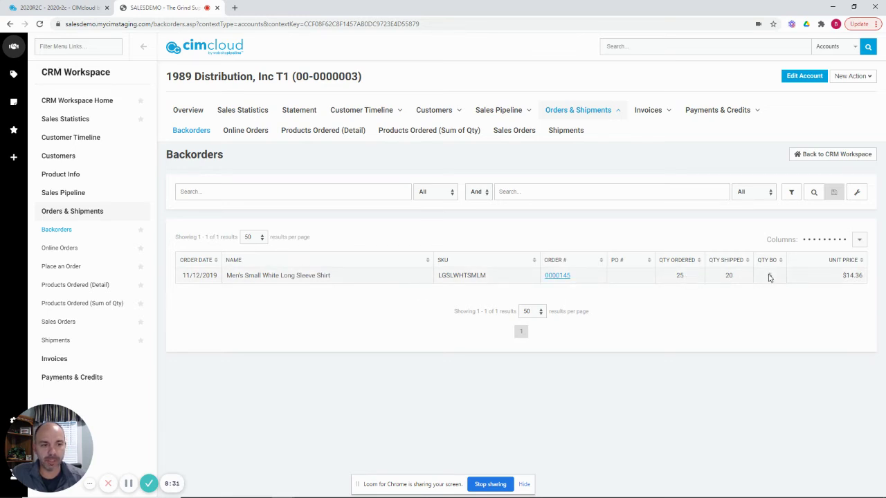
left_click(245, 131)
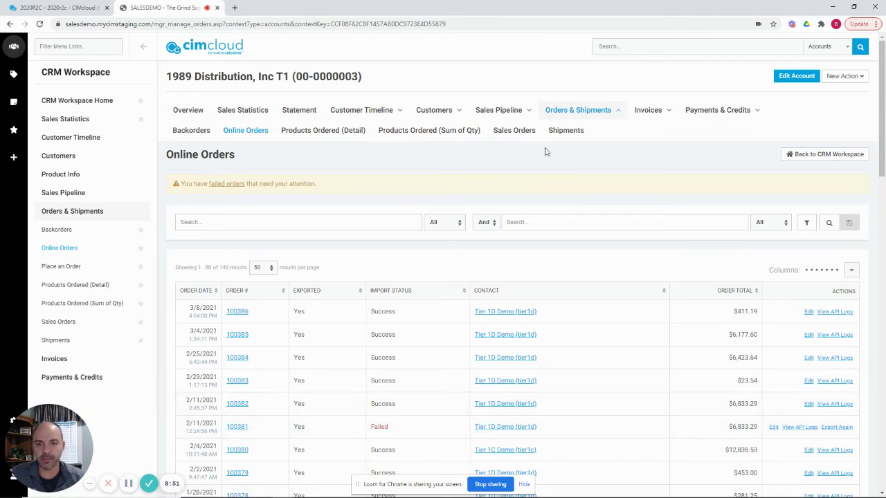
Review the products ordered by detail and by sum of quantity, highlighting the COFMADV SKU of Coffee Maker Bayside.
left_click(325, 134)
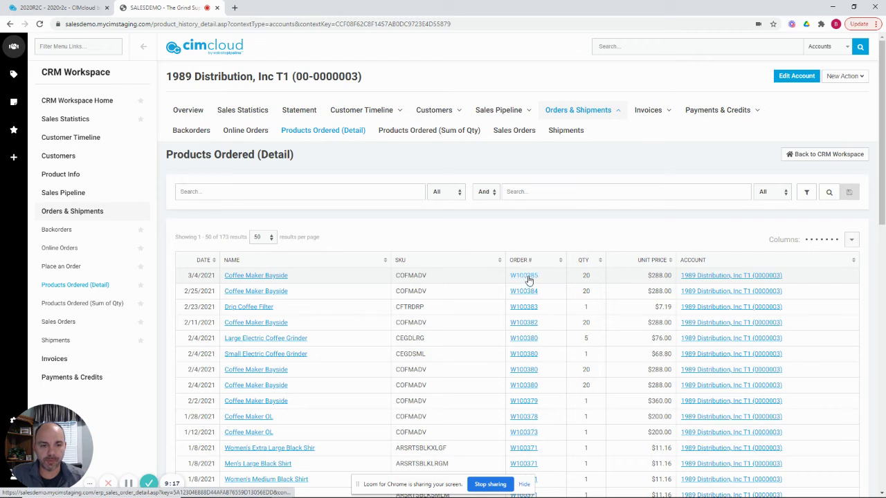
left_click_drag(427, 275, 401, 291)
left_click(415, 130)
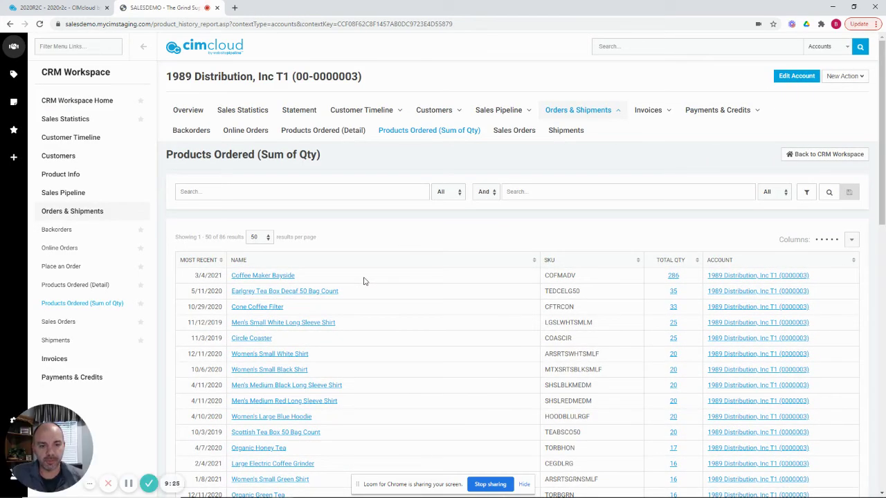
left_click_drag(578, 279, 545, 278)
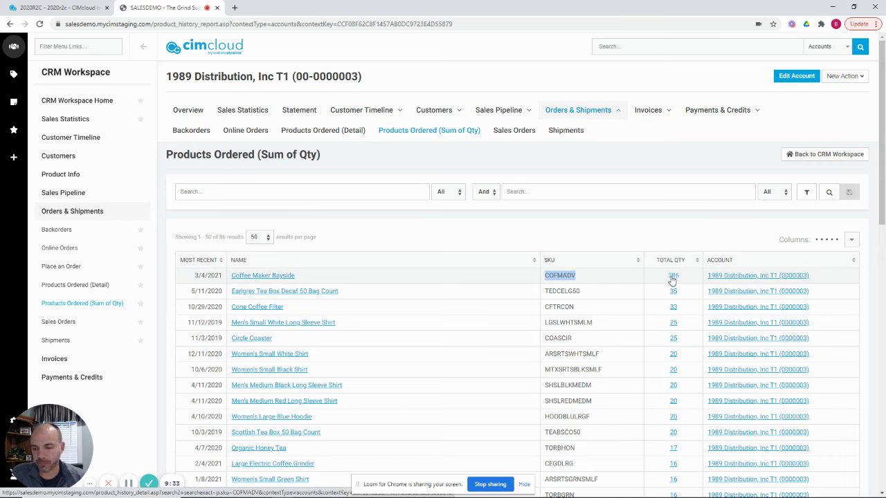
View the account's sales orders and its shipments with their tracking, order and invoice references.
left_click(514, 130)
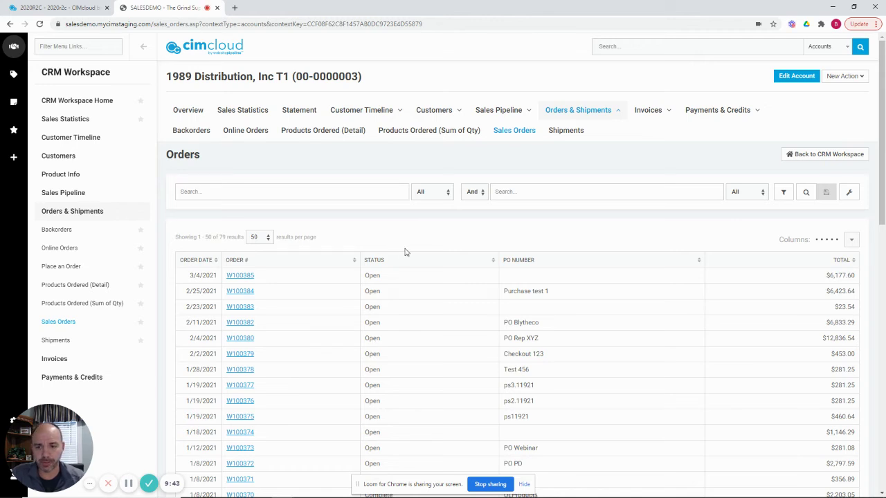
left_click(566, 131)
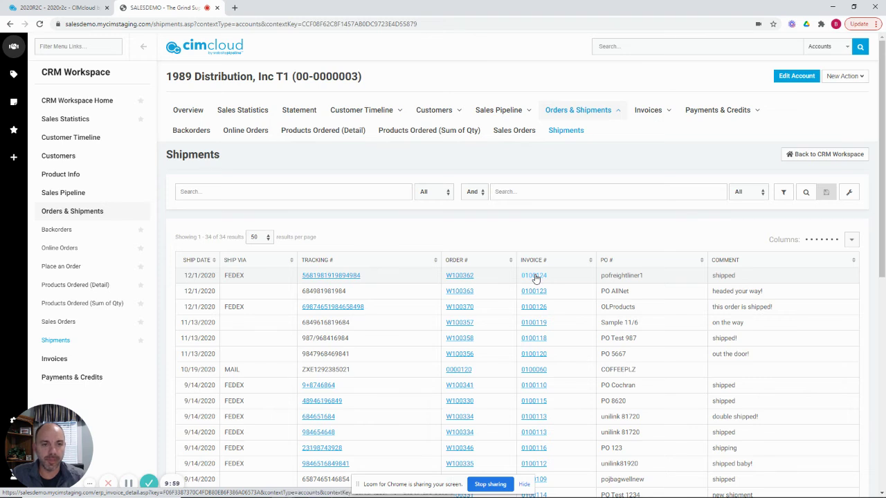
Examine the account's invoice aging report, including amounts to collect, days past due and the over-90-days balances.
left_click(647, 112)
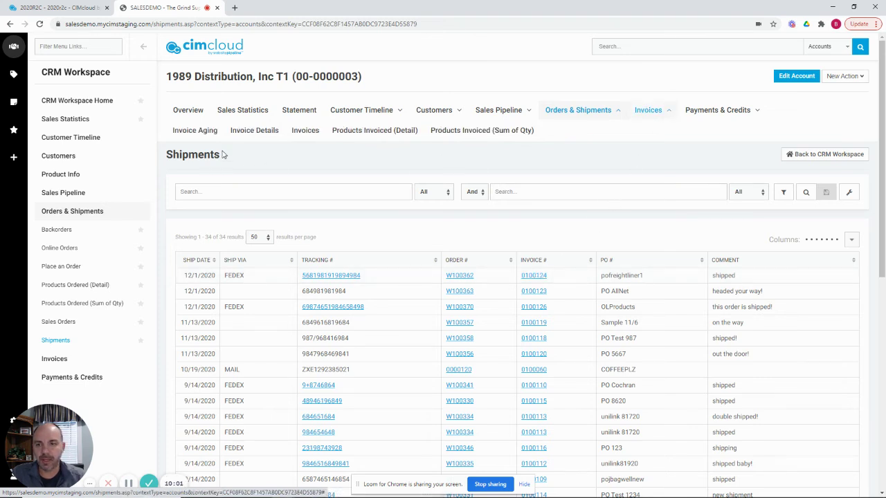
left_click(200, 131)
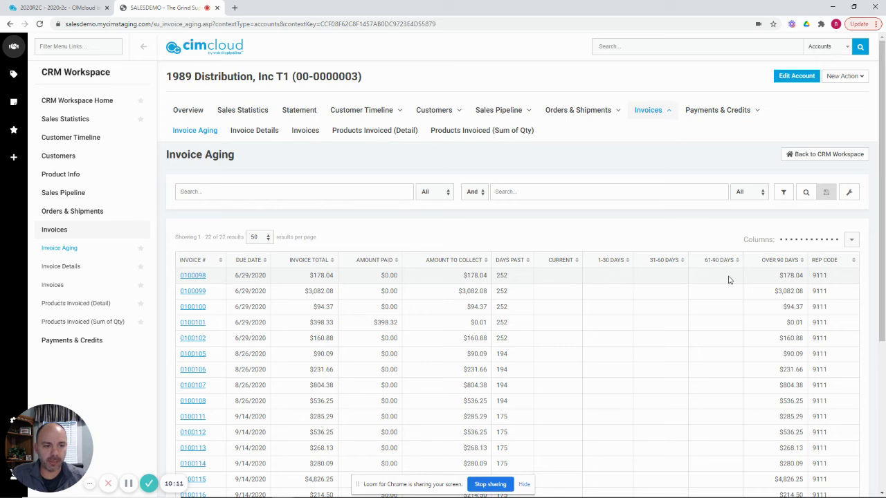
scroll(757, 306, "down", 3)
scroll(757, 307, "up", 2)
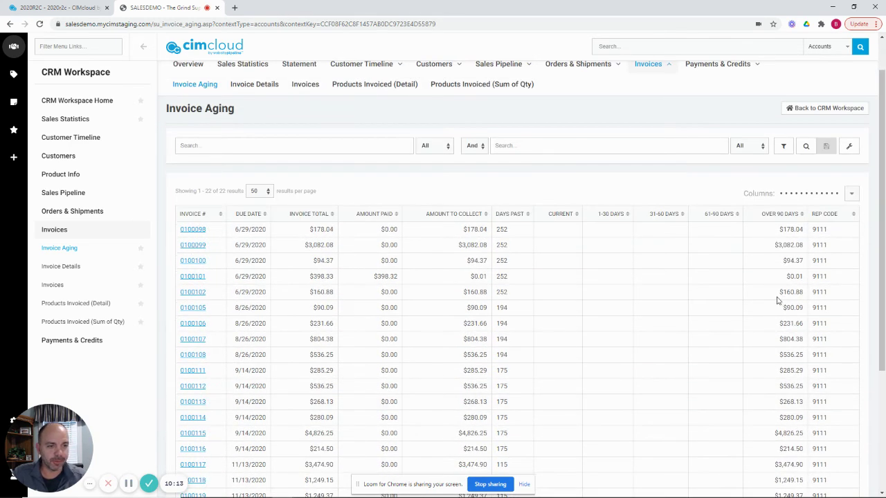
scroll(763, 255, "down", 1)
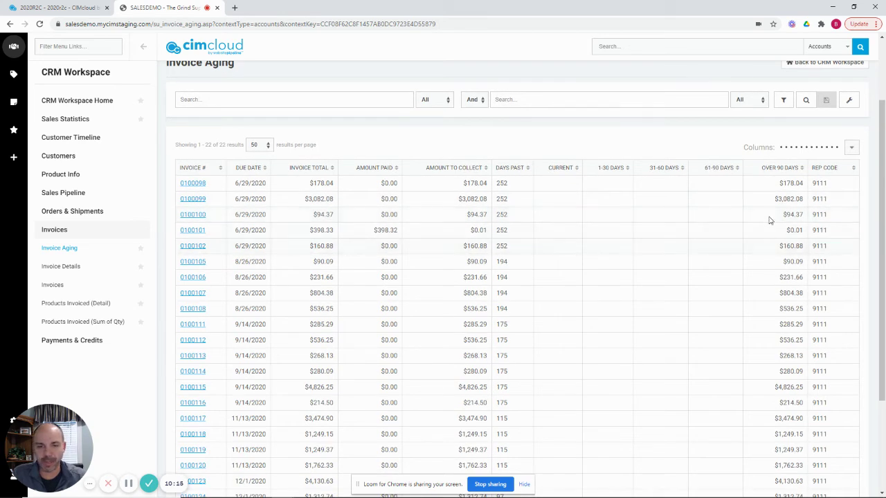
scroll(769, 220, "up", 1)
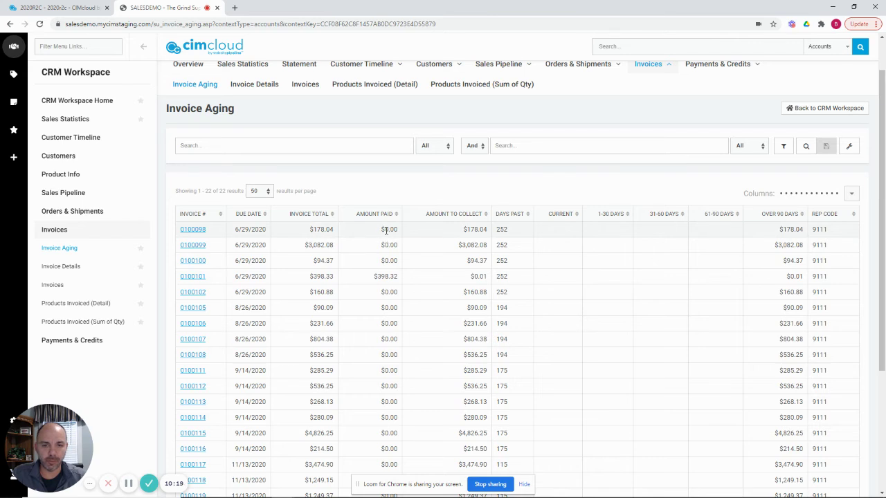
scroll(486, 160, "up", 1)
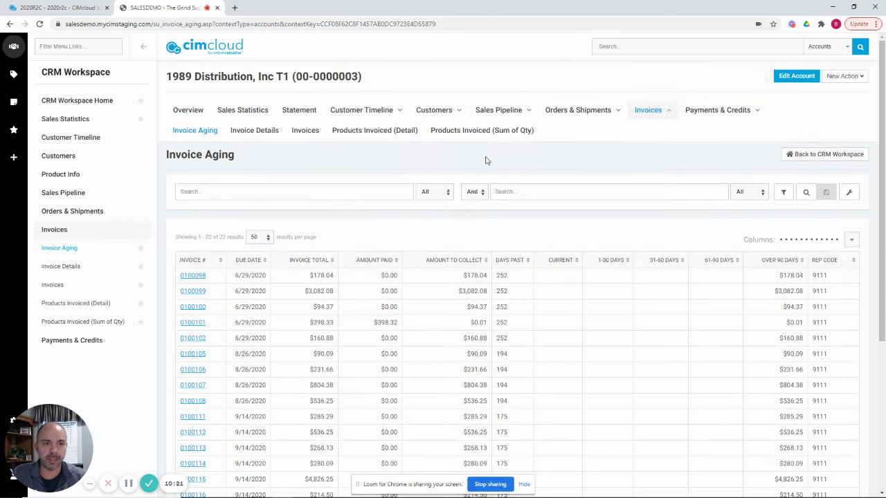
Examine the account's invoice details grouped by invoice number, including item codes, quantities and line totals.
left_click(258, 135)
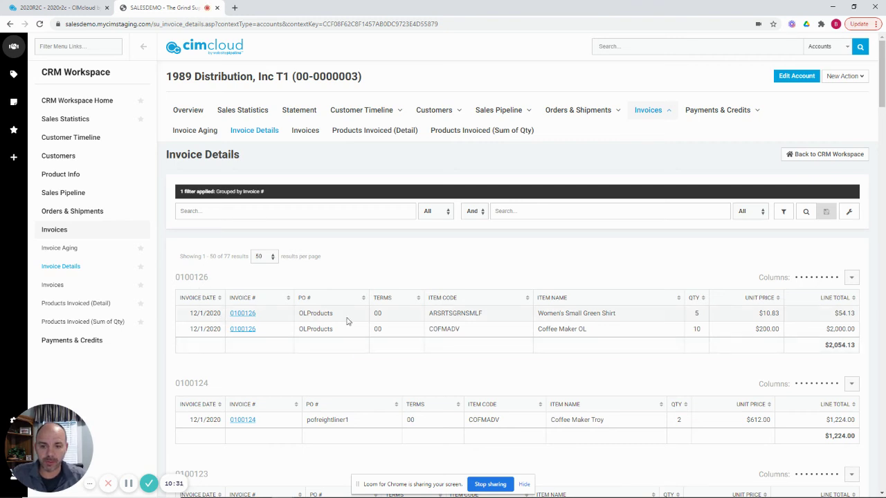
scroll(463, 331, "down", 1)
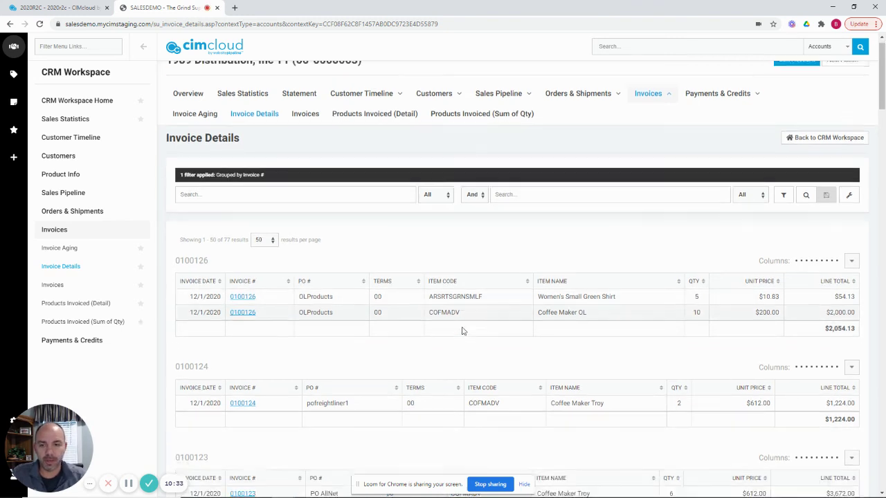
scroll(248, 263, "down", 1)
scroll(274, 393, "down", 1)
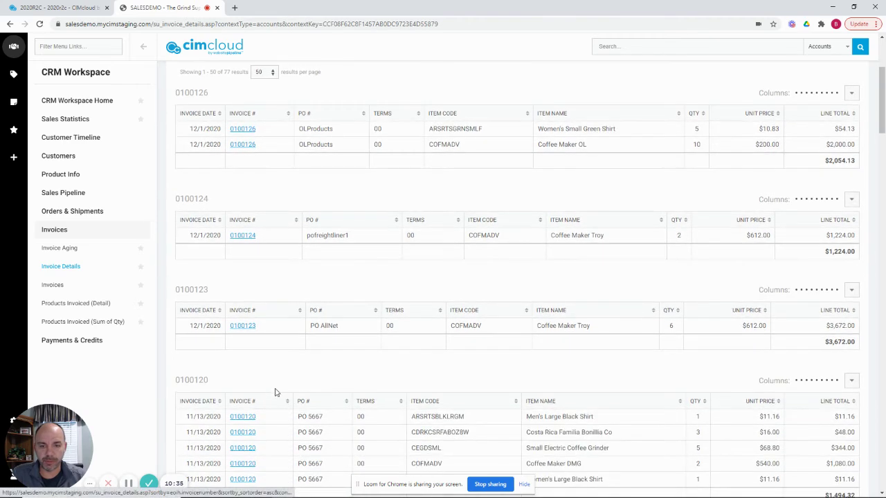
scroll(284, 366, "up", 2)
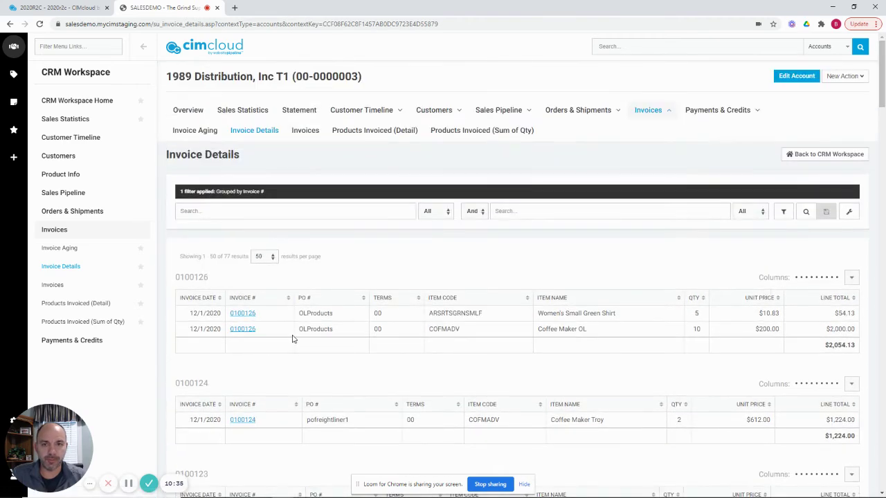
View the account's invoice list and the detailed report of products invoiced.
left_click(309, 131)
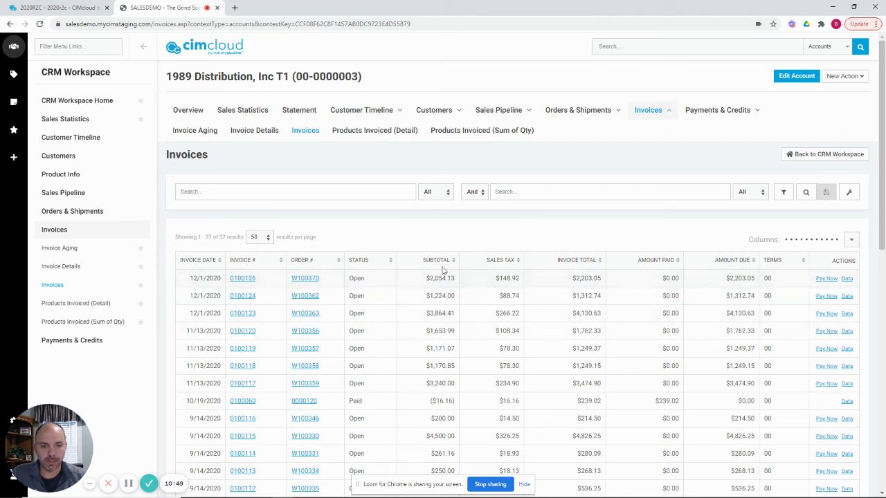
left_click(381, 135)
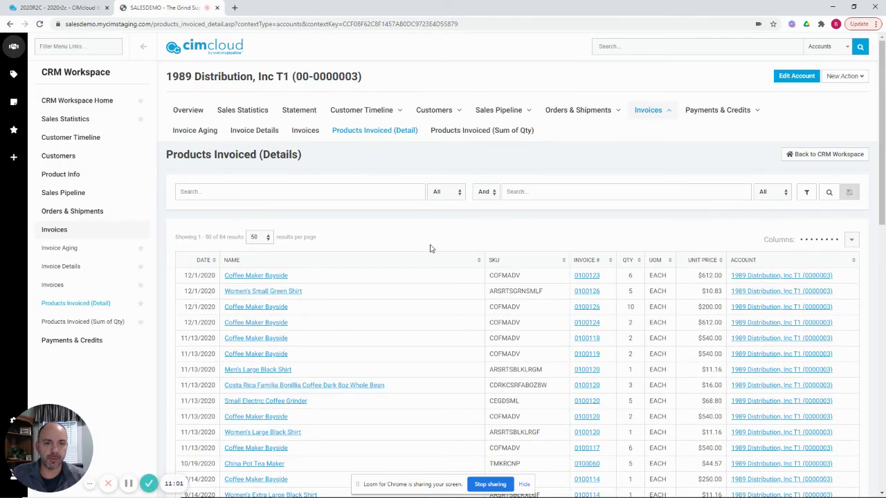
Review the account's payments and credits, including online payments and credit card transactions.
left_click(719, 114)
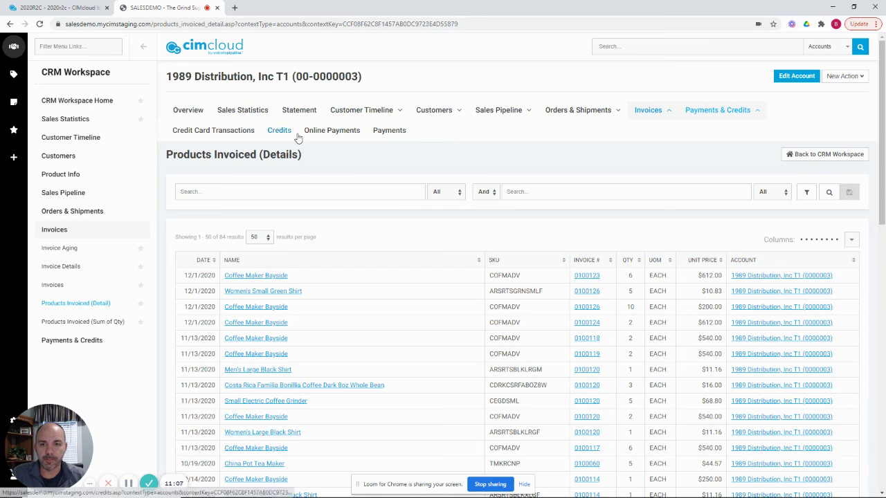
left_click(390, 131)
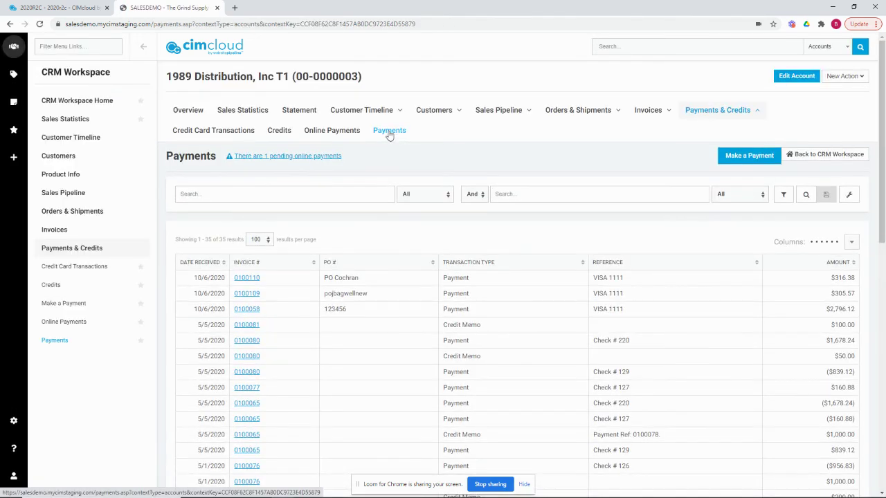
left_click(280, 131)
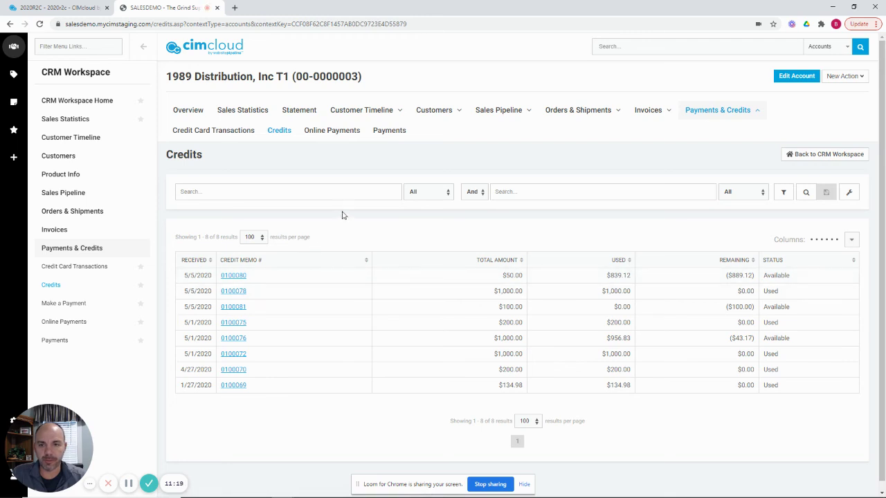
left_click(337, 131)
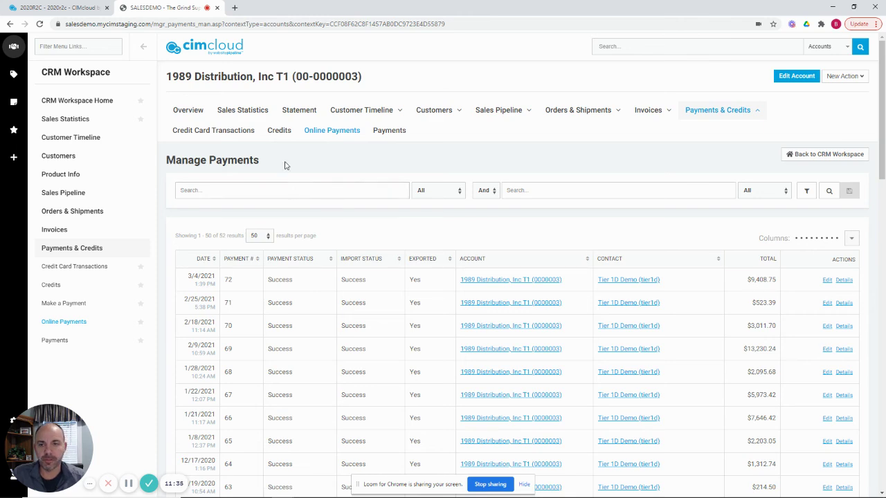
left_click(220, 132)
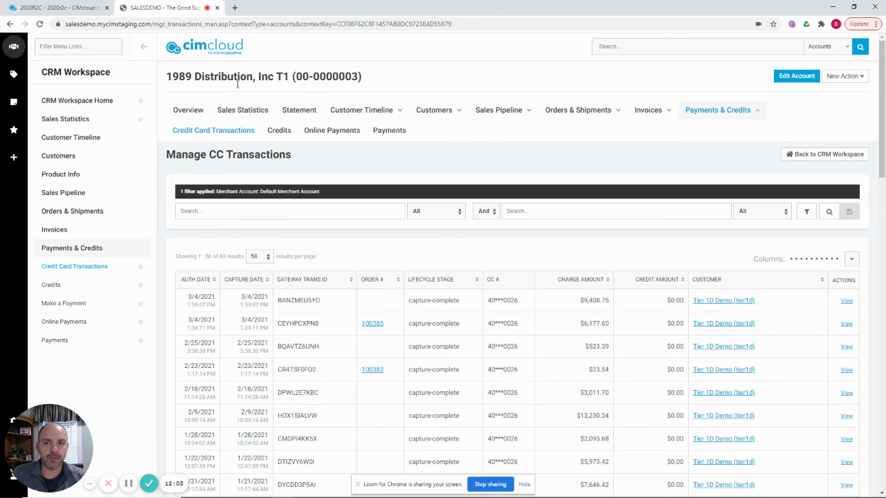
Return to the account overview and open the list of new actions available for the account.
left_click(200, 114)
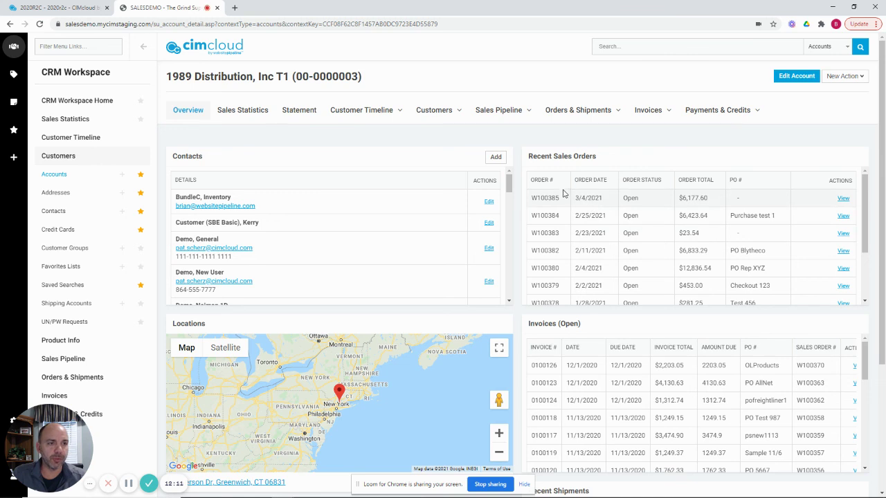
left_click(844, 77)
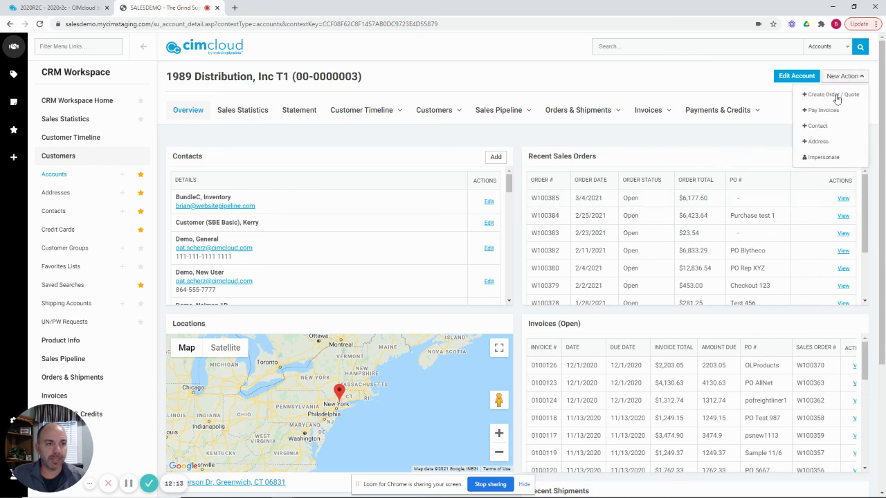
mouse_move(831, 84)
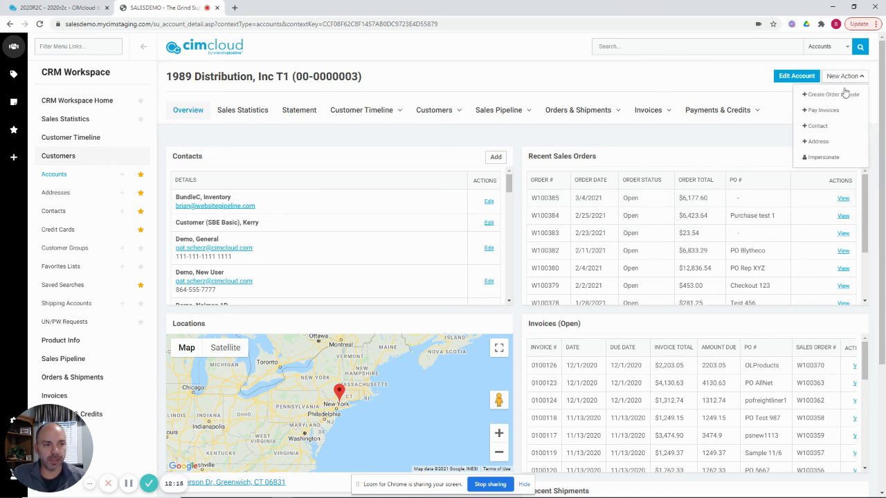